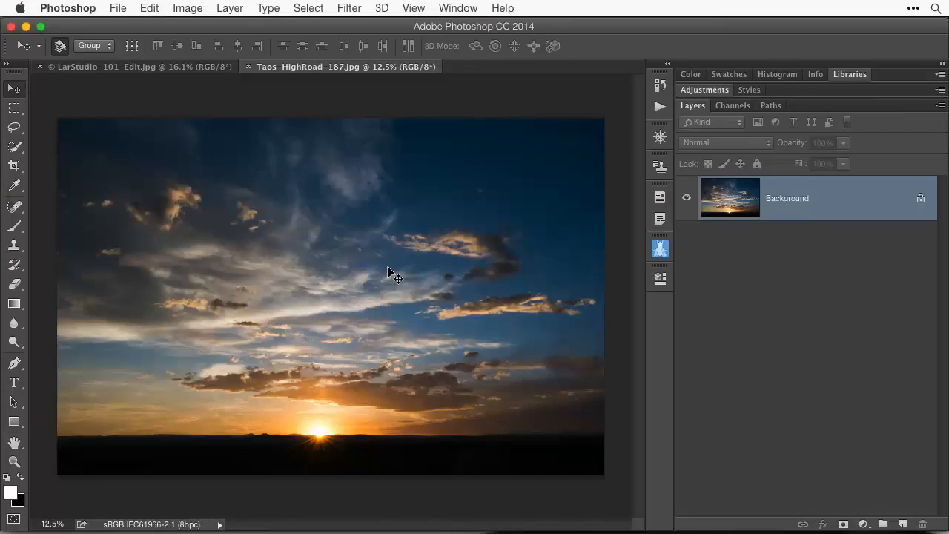
Copy the sunset sky image into the LarStudio-101-Edit.jpg document as a new layer and position it over the portrait
{"action": "left_click", "coordinate": [374, 259]}
{"action": "left_click_drag", "start_coordinate": [375, 259], "coordinate": [178, 69]}
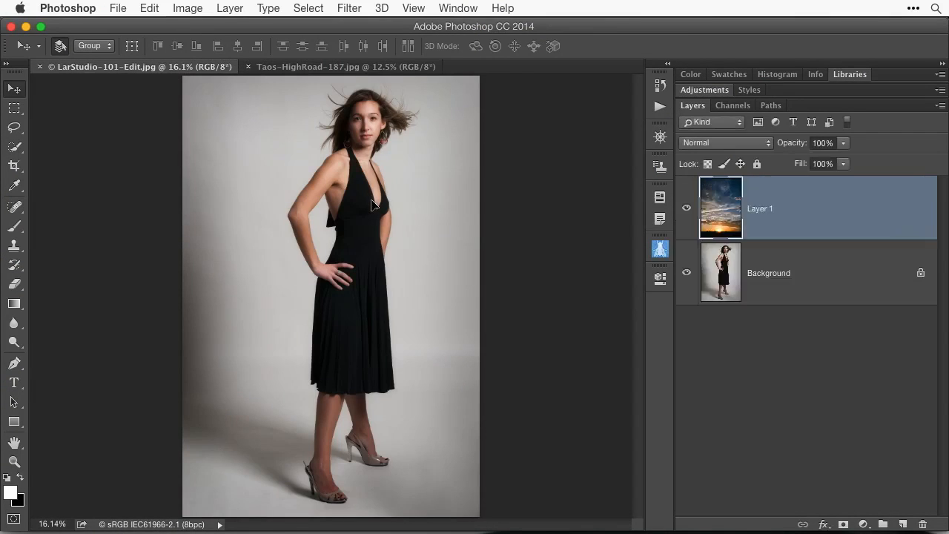
{"action": "left_click_drag", "start_coordinate": [375, 204], "coordinate": [373, 205]}
{"action": "left_click_drag", "start_coordinate": [333, 292], "coordinate": [410, 289]}
Hide Layer 1 and copy the entire Background layer image
{"action": "left_click", "coordinate": [687, 210]}
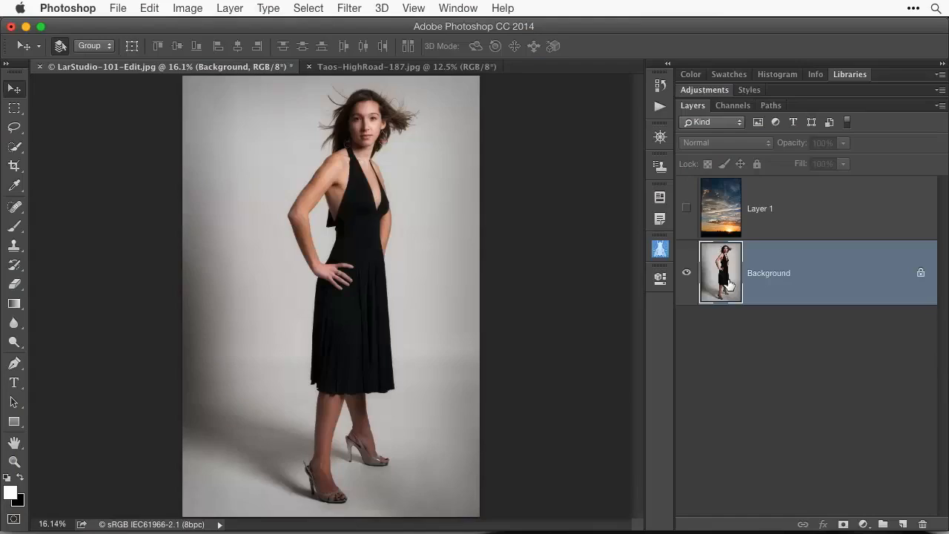
{"action": "left_click", "coordinate": [308, 6]}
{"action": "left_click", "coordinate": [305, 25]}
{"action": "left_click", "coordinate": [145, 7]}
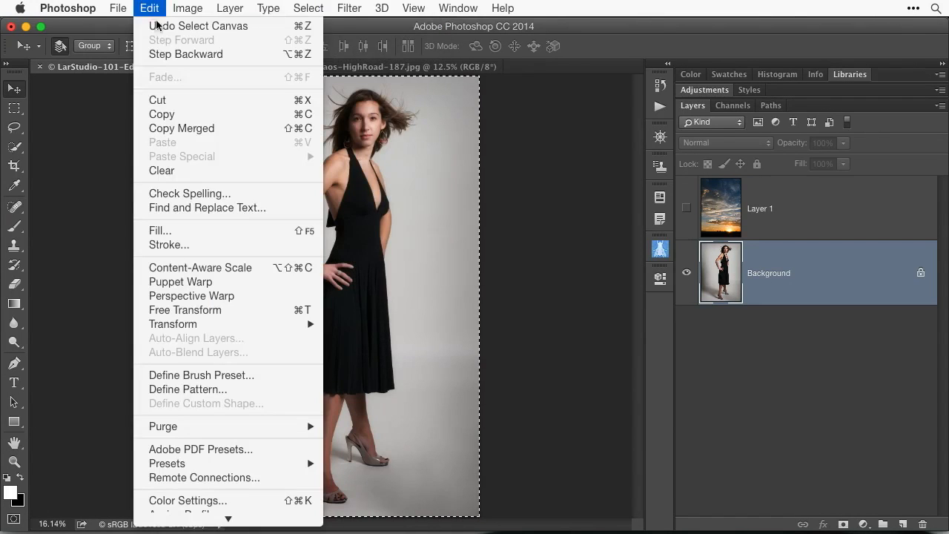
{"action": "left_click", "coordinate": [182, 115]}
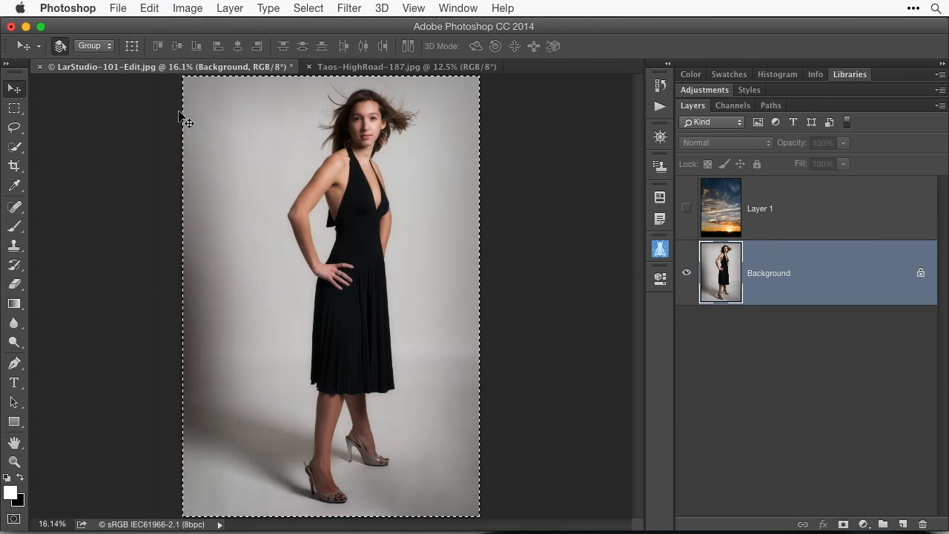
Make the sky layer visible again and add a layer mask to it
{"action": "left_click", "coordinate": [750, 220]}
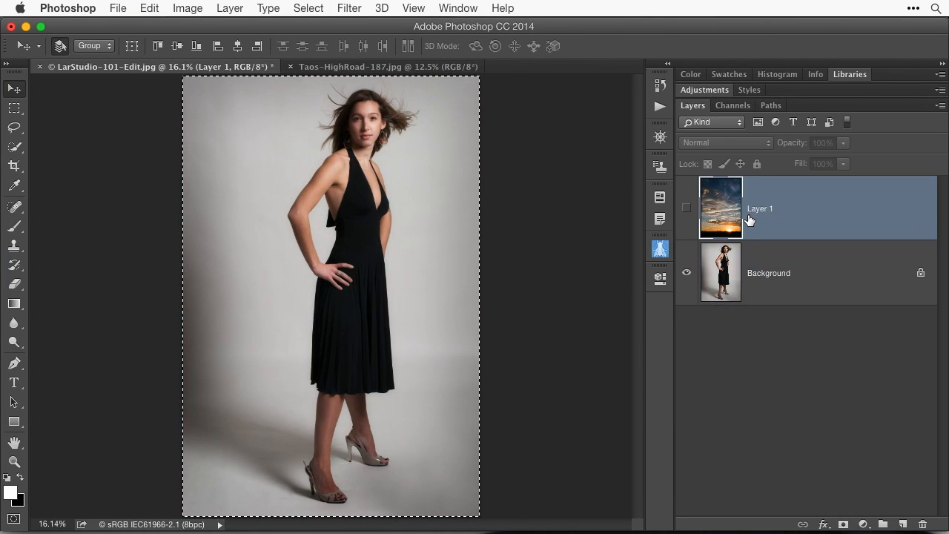
{"action": "left_click", "coordinate": [687, 211]}
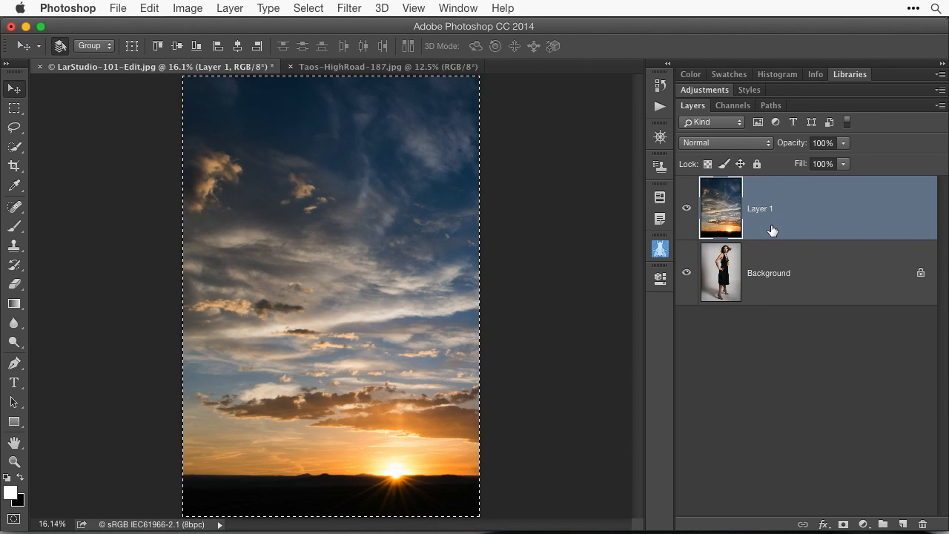
{"action": "left_click", "coordinate": [844, 525]}
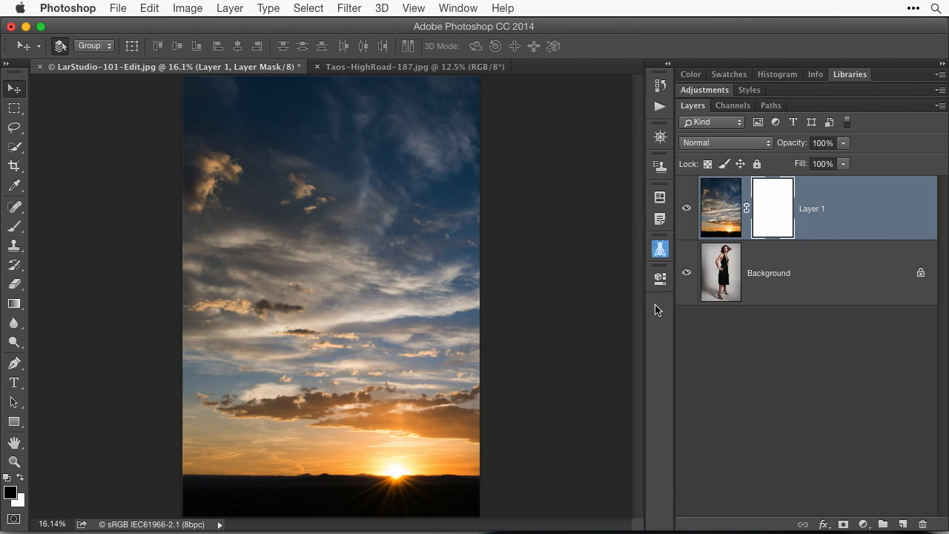
Paste the copied portrait into Layer 1's mask, deselect, and return to the normal image view
{"action": "left_click", "coordinate": [779, 225], "text": "alt"}
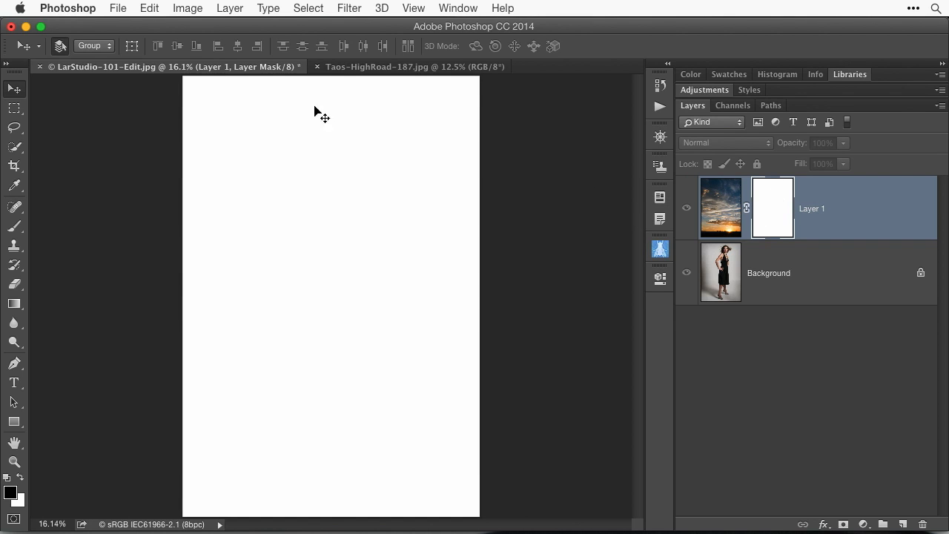
{"action": "left_click", "coordinate": [148, 9]}
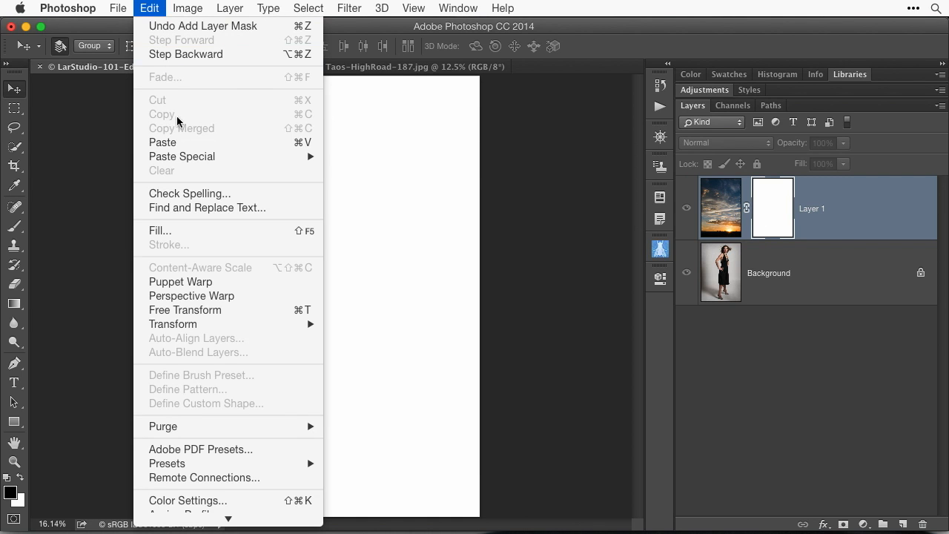
{"action": "left_click", "coordinate": [179, 143]}
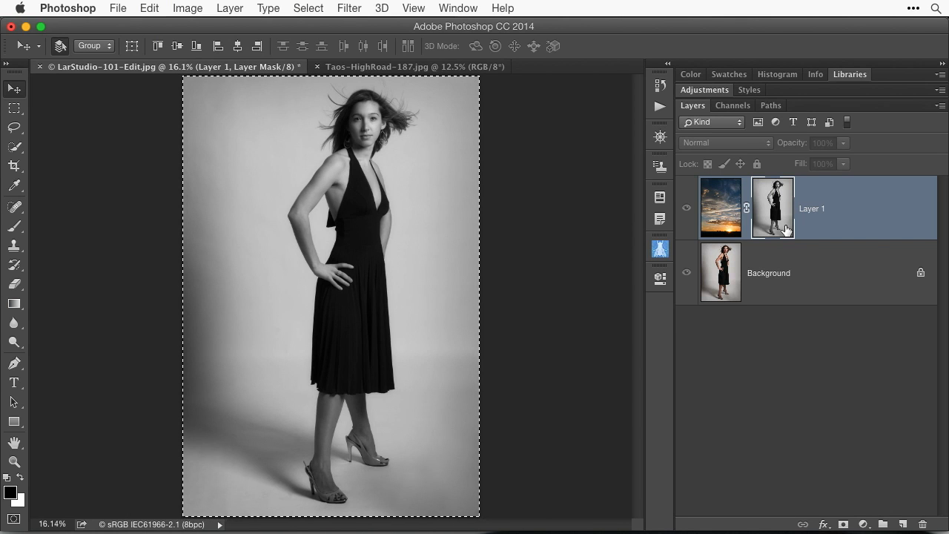
{"action": "key", "text": "super+d"}
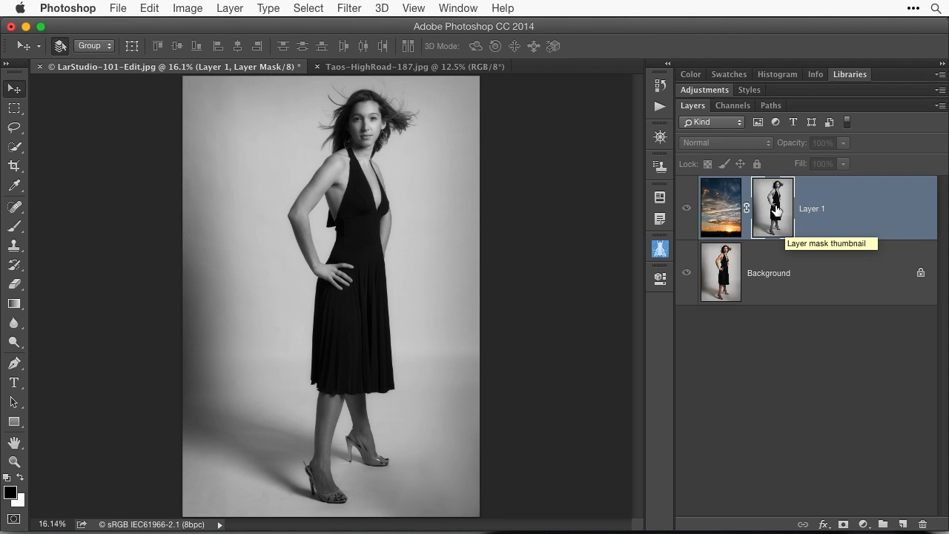
{"action": "left_click", "coordinate": [775, 211], "text": "alt"}
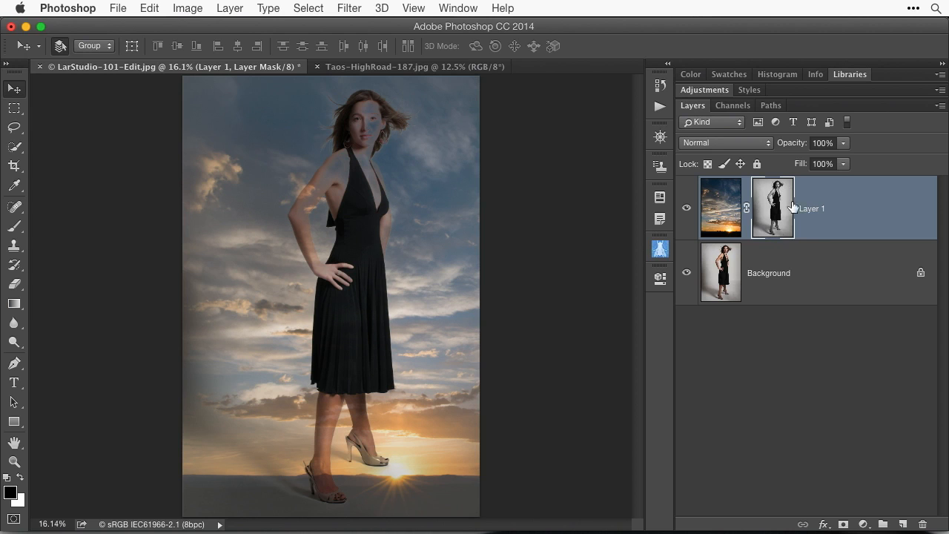
Invert the portrait mask on Layer 1
{"action": "left_click", "coordinate": [184, 15]}
{"action": "mouse_move", "coordinate": [191, 51]}
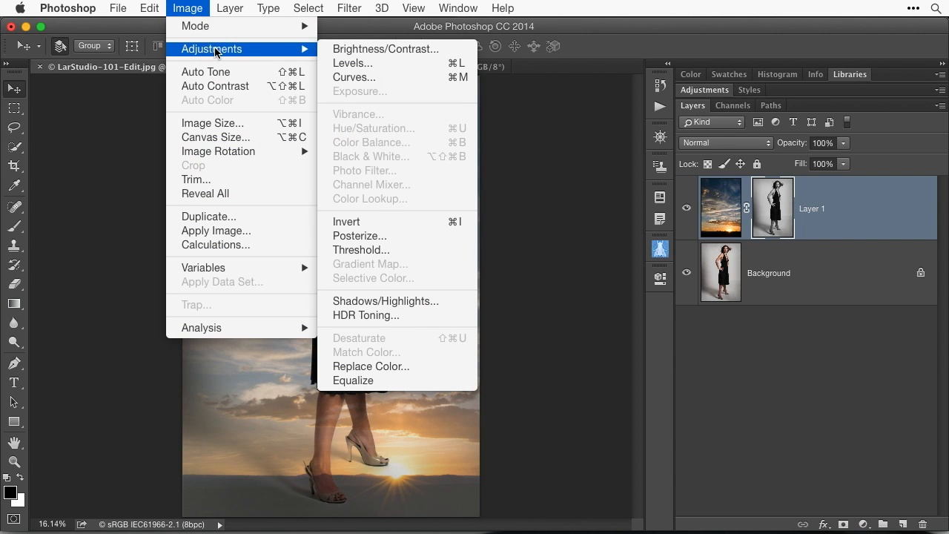
{"action": "left_click", "coordinate": [402, 226]}
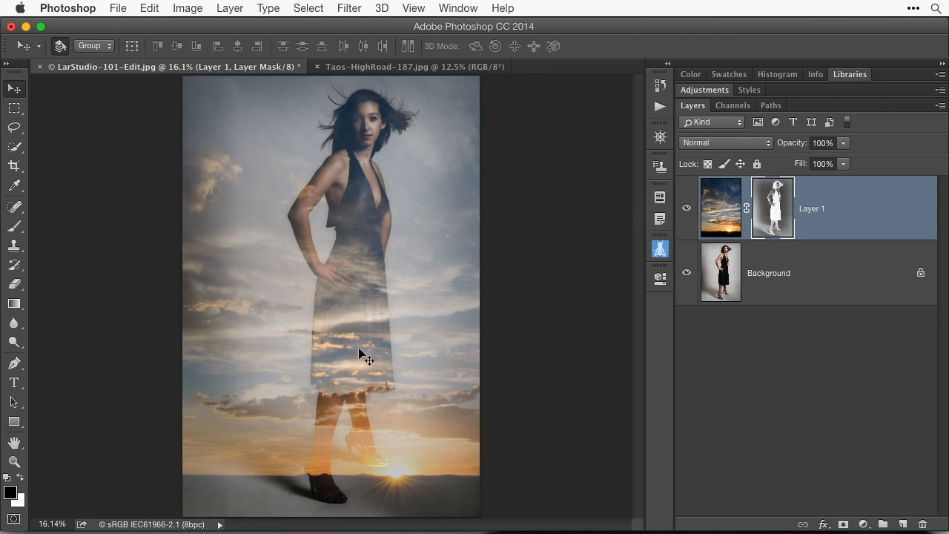
Apply Levels to the layer mask with input black point 158 and midtone 0.40
{"action": "left_click", "coordinate": [186, 6]}
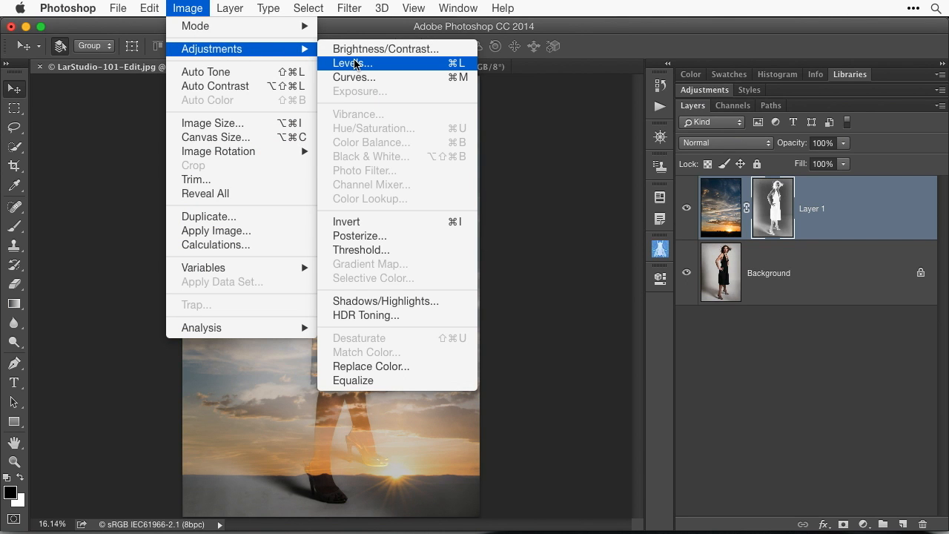
{"action": "left_click", "coordinate": [355, 64]}
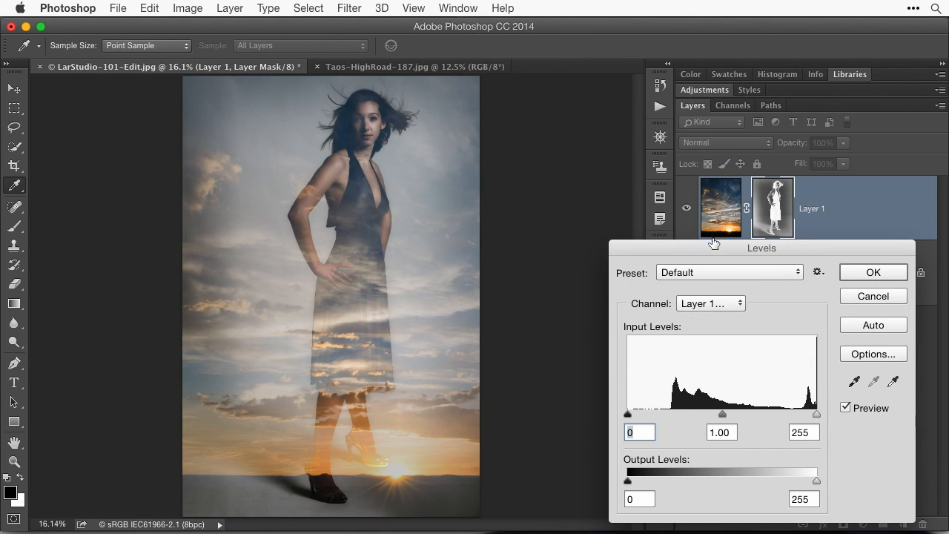
{"action": "left_click_drag", "start_coordinate": [718, 248], "coordinate": [693, 252]}
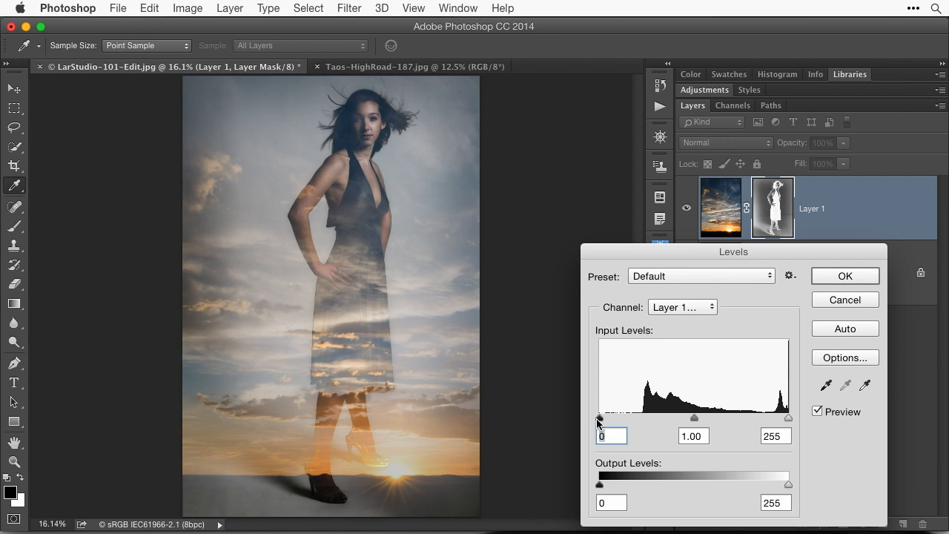
{"action": "left_click_drag", "start_coordinate": [599, 418], "coordinate": [717, 423]}
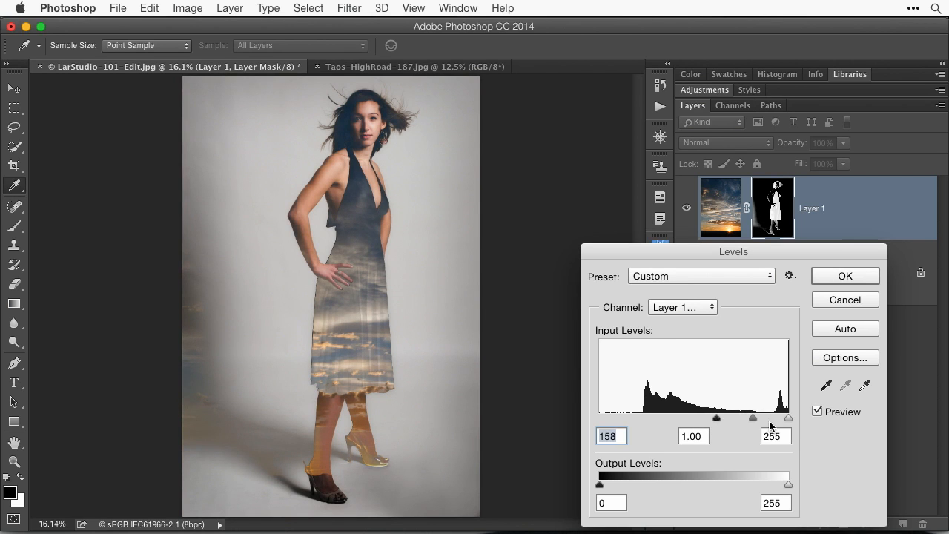
{"action": "mouse_move", "coordinate": [755, 422]}
{"action": "left_mouse_down"}
{"action": "mouse_move", "coordinate": [775, 422]}
{"action": "mouse_move", "coordinate": [746, 422]}
{"action": "mouse_move", "coordinate": [772, 424]}
{"action": "left_mouse_up"}
{"action": "left_click", "coordinate": [860, 274]}
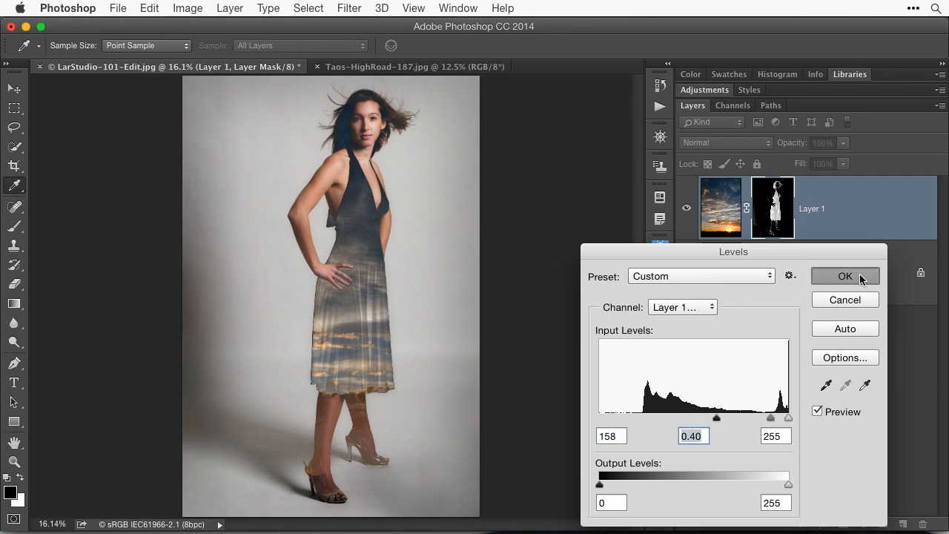
Paint black on the mask over the woman's head and hair with a 700 px brush, and compare with Layer 1 hidden
{"action": "left_click", "coordinate": [16, 227]}
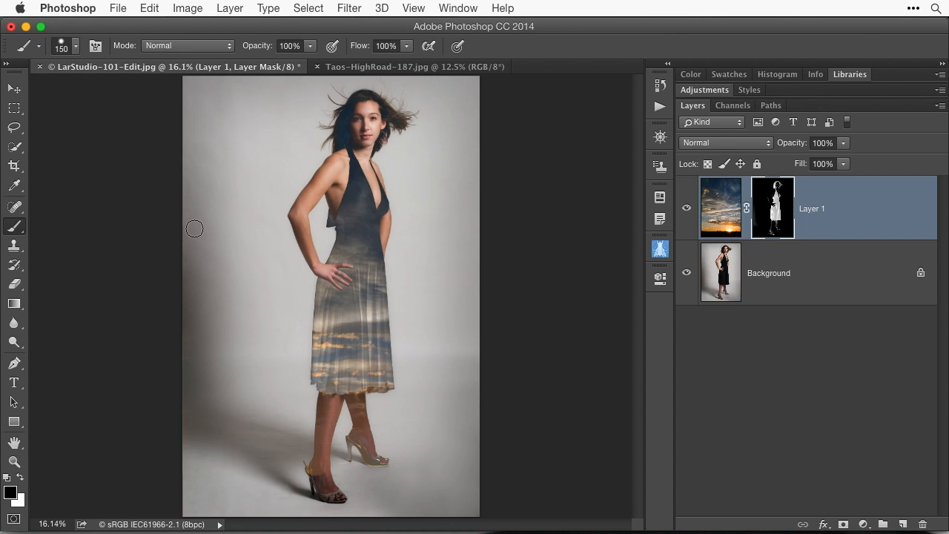
{"action": "key", "text": "bracketright"}
{"action": "key", "text": "bracketright"}
{"action": "key", "text": "bracketright"}
{"action": "key", "text": "bracketright"}
{"action": "key", "text": "bracketright"}
{"action": "key", "text": "bracketright"}
{"action": "key", "text": "bracketright"}
{"action": "key", "text": "bracketright"}
{"action": "key", "text": "bracketright"}
{"action": "key", "text": "bracketright"}
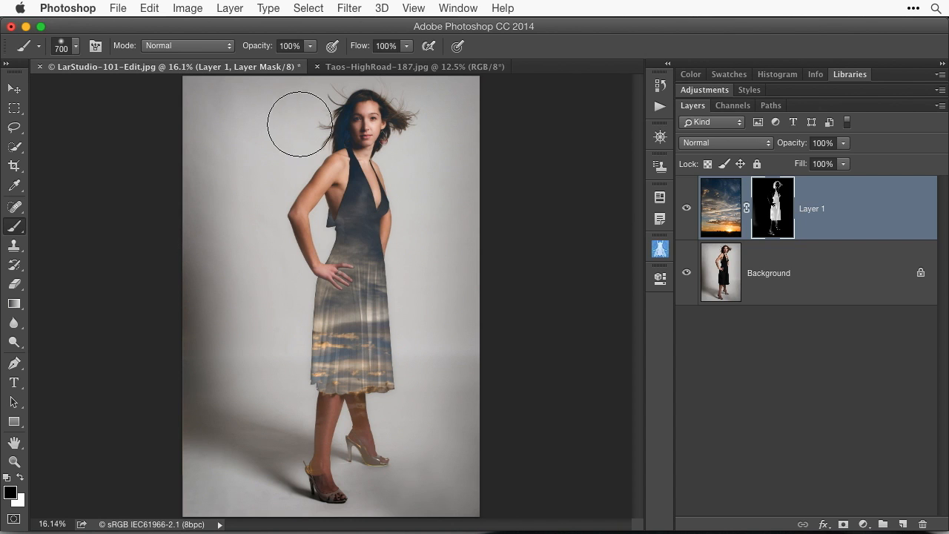
{"action": "mouse_move", "coordinate": [392, 114]}
{"action": "left_mouse_down"}
{"action": "mouse_move", "coordinate": [332, 120]}
{"action": "mouse_move", "coordinate": [412, 125]}
{"action": "mouse_move", "coordinate": [338, 120]}
{"action": "left_mouse_up"}
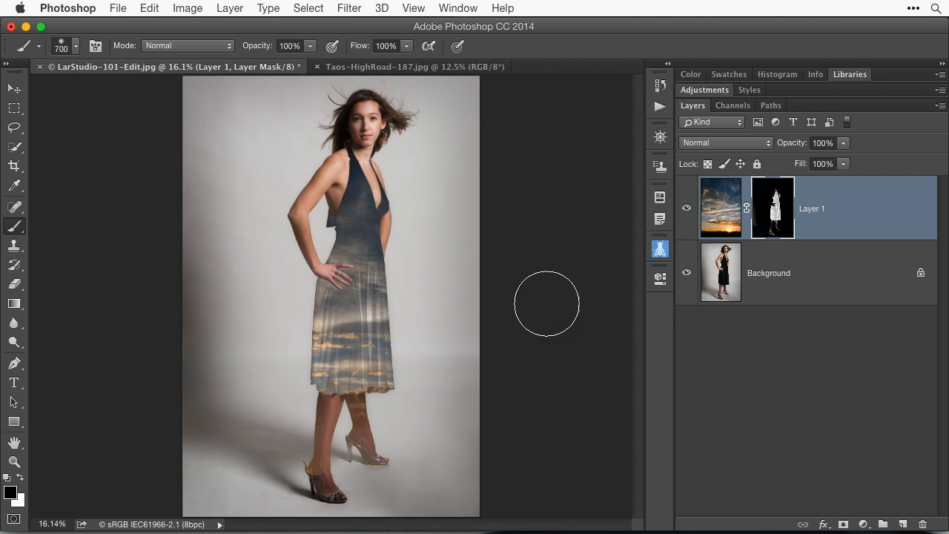
{"action": "left_click", "coordinate": [687, 210]}
{"action": "left_click", "coordinate": [687, 211]}
Try moving the sky layer together with its linked mask, and undo the move
{"action": "left_click", "coordinate": [13, 90]}
{"action": "left_click_drag", "start_coordinate": [361, 339], "coordinate": [407, 338]}
{"action": "key", "text": "super+semicolon"}
{"action": "key", "text": "super+z"}
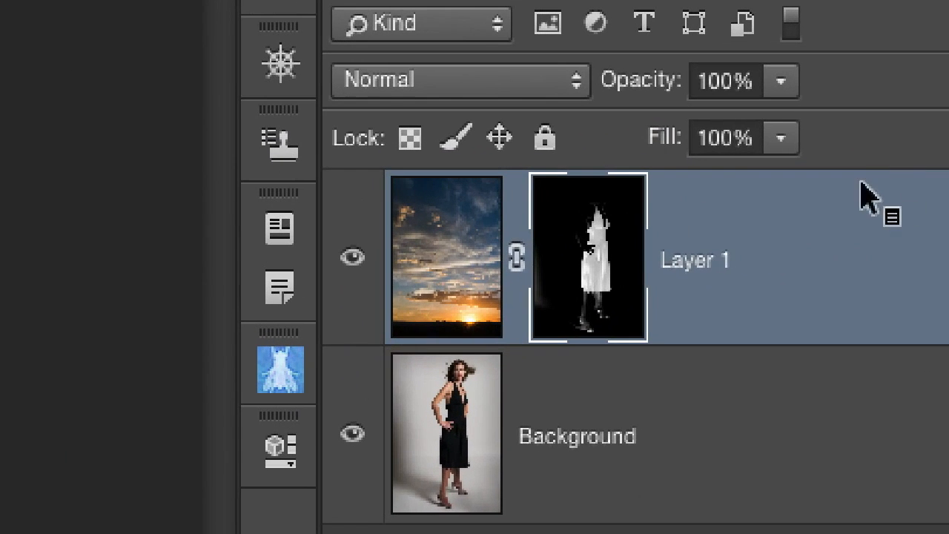
Unlink the mask from Layer 1 and move only the sky so the sun sits at the dress hem
{"action": "left_click", "coordinate": [515, 264]}
{"action": "left_click", "coordinate": [424, 256]}
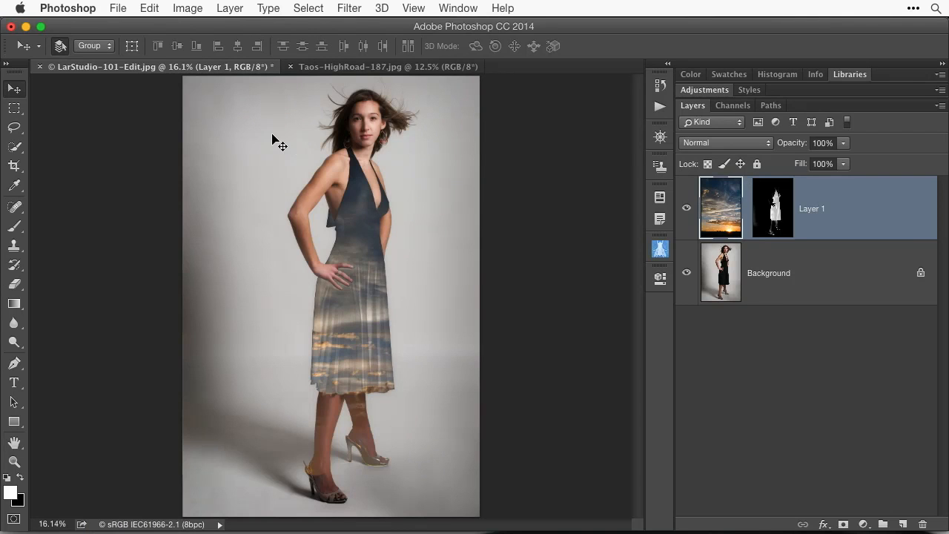
{"action": "left_click_drag", "start_coordinate": [354, 369], "coordinate": [312, 281]}
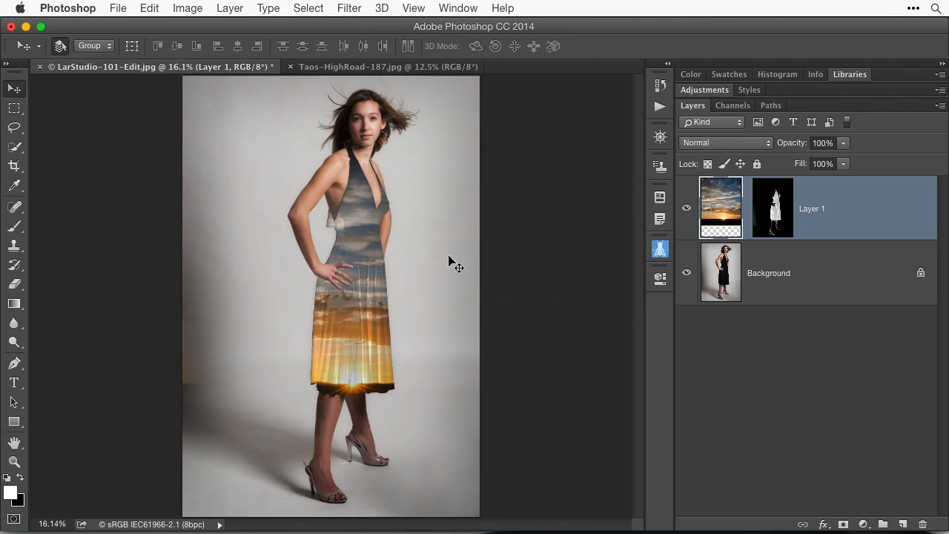
{"action": "mouse_move", "coordinate": [427, 234]}
{"action": "left_mouse_down"}
{"action": "mouse_move", "coordinate": [388, 233]}
{"action": "mouse_move", "coordinate": [420, 242]}
{"action": "left_mouse_up"}
{"action": "mouse_move", "coordinate": [350, 331]}
{"action": "left_mouse_down"}
{"action": "mouse_move", "coordinate": [360, 337]}
{"action": "mouse_move", "coordinate": [348, 327]}
{"action": "mouse_move", "coordinate": [342, 335]}
{"action": "mouse_move", "coordinate": [347, 323]}
{"action": "mouse_move", "coordinate": [350, 332]}
{"action": "left_mouse_up"}
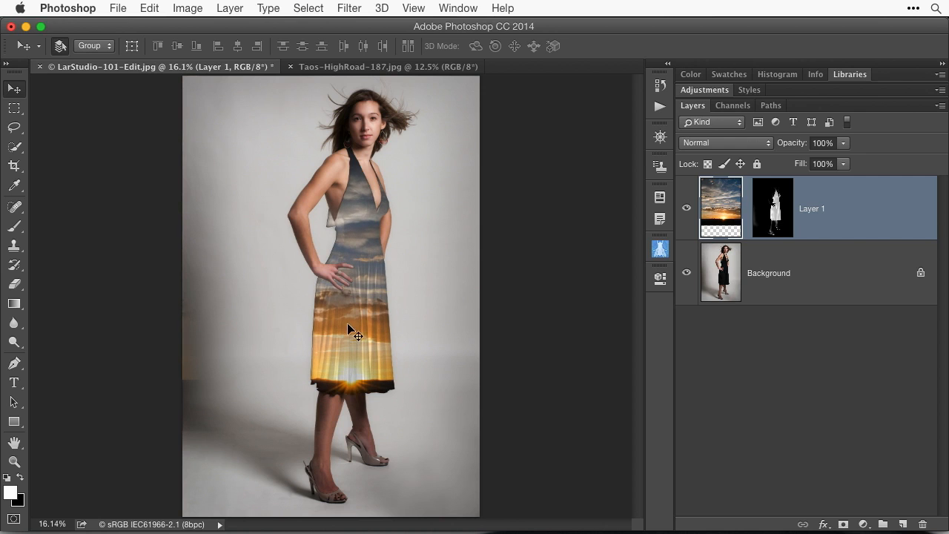
Paint black on Layer 1's sky image with an 1100 px brush along both side edges to cover the stray sky
{"action": "left_click", "coordinate": [14, 226]}
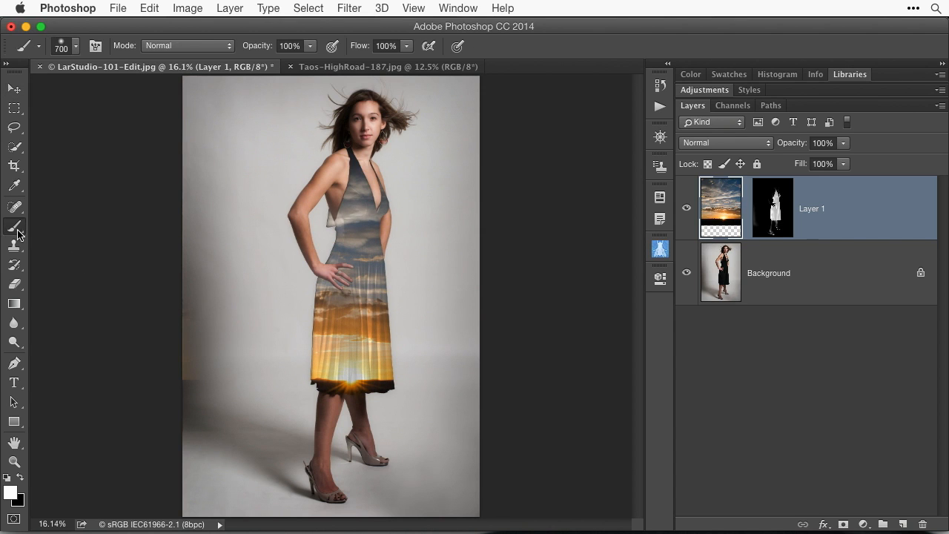
{"action": "left_click", "coordinate": [20, 478]}
{"action": "key", "text": "bracketright"}
{"action": "key", "text": "bracketright"}
{"action": "key", "text": "bracketright"}
{"action": "key", "text": "bracketright"}
{"action": "mouse_move", "coordinate": [189, 324]}
{"action": "left_mouse_down"}
{"action": "mouse_move", "coordinate": [169, 244]}
{"action": "mouse_move", "coordinate": [197, 399]}
{"action": "mouse_move", "coordinate": [197, 463]}
{"action": "mouse_move", "coordinate": [204, 435]}
{"action": "left_mouse_up"}
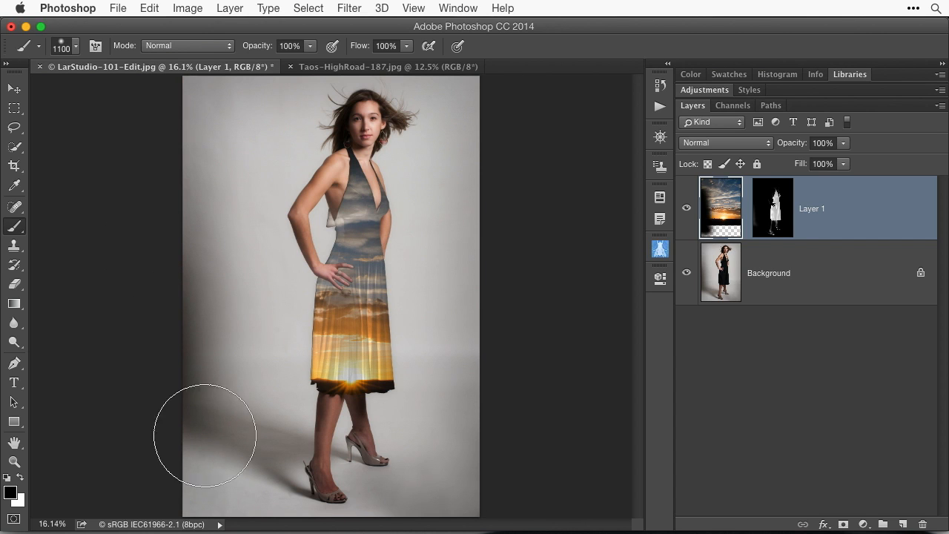
{"action": "left_click_drag", "start_coordinate": [519, 489], "coordinate": [470, 333]}
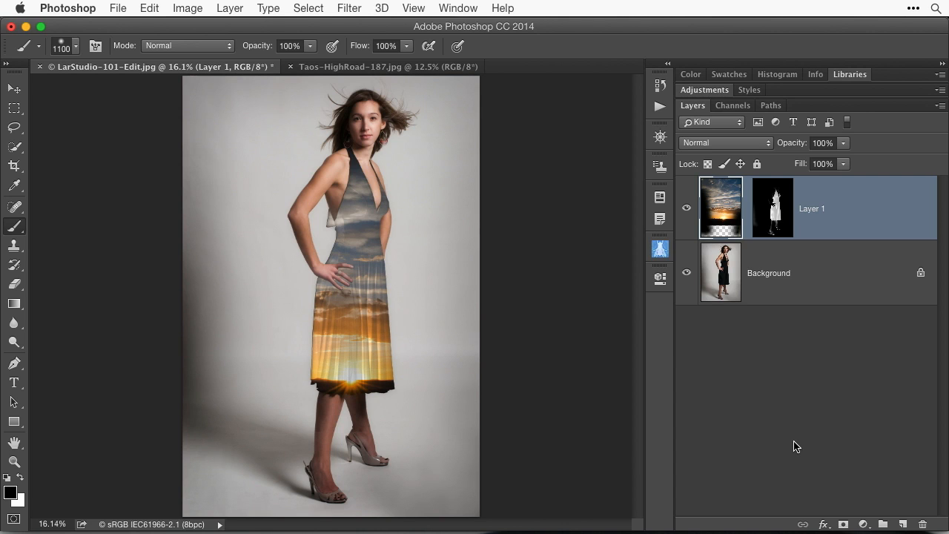
Switch to Adobe Bridge and open the polar coordinates folder inside PSDweek-6-Creative Effects
{"action": "key", "text": "super+Tab"}
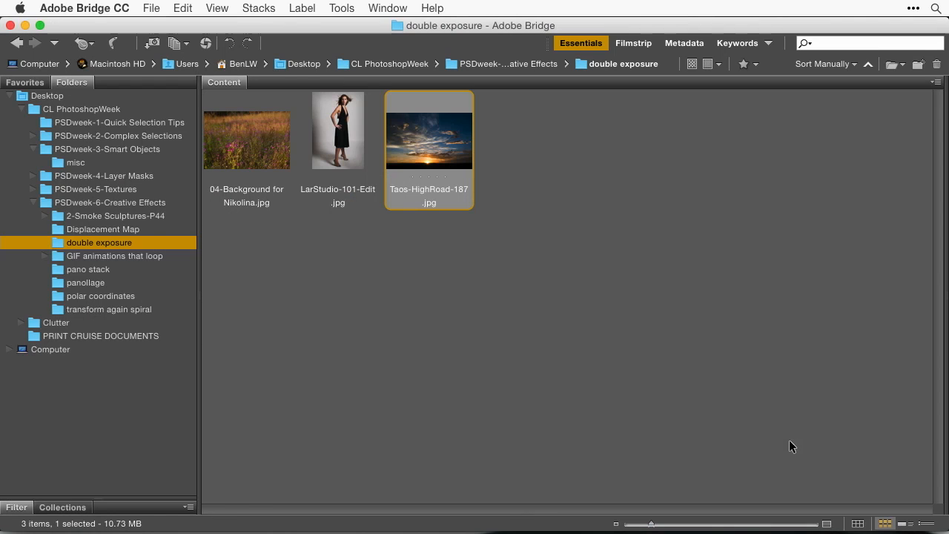
{"action": "left_click", "coordinate": [84, 202]}
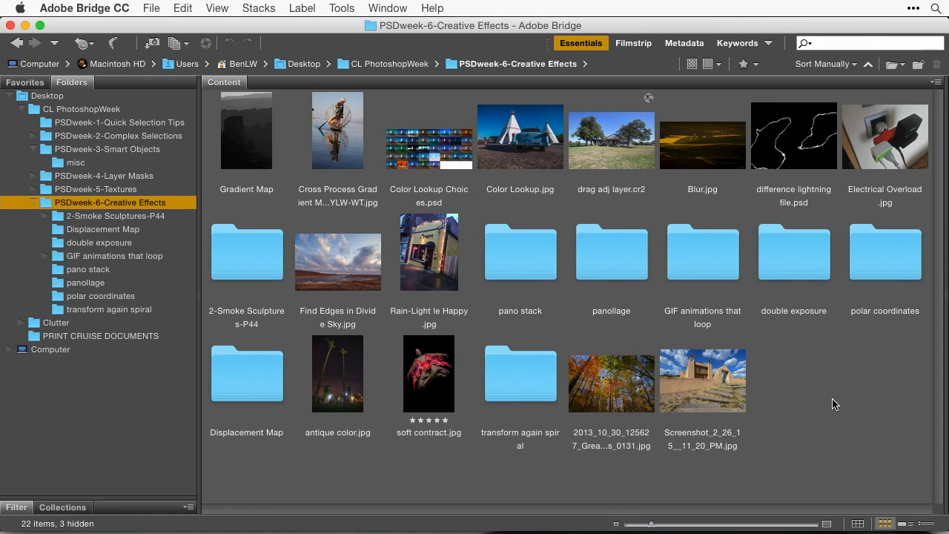
{"action": "left_click", "coordinate": [873, 258]}
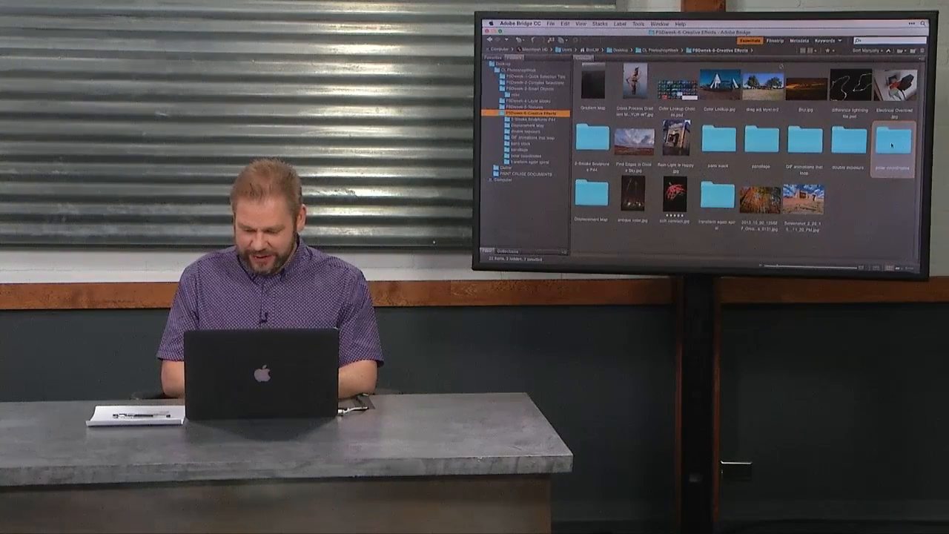
{"action": "double_click", "coordinate": [893, 143]}
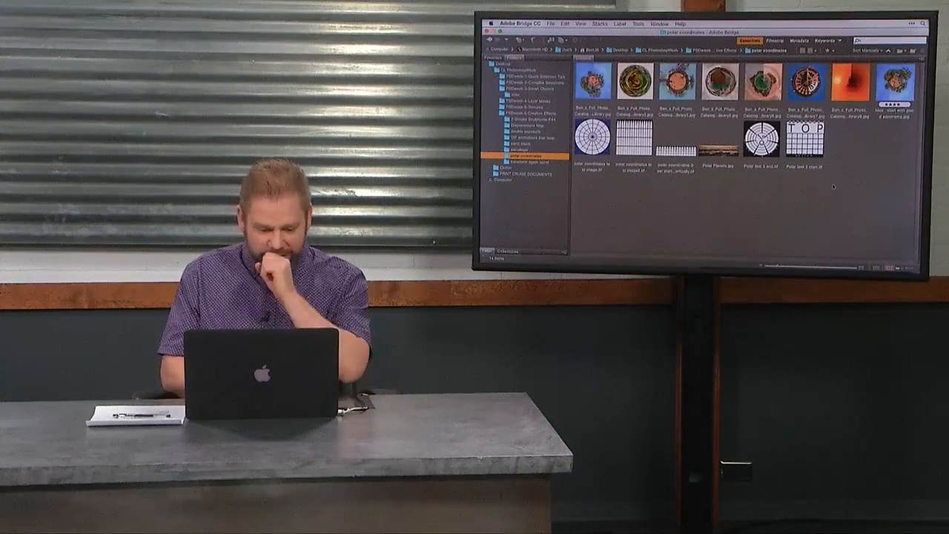